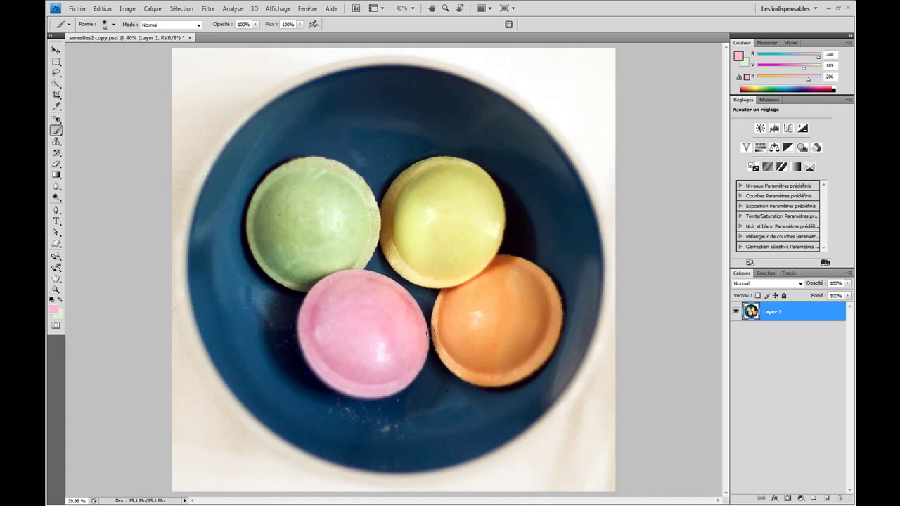
Select the pink candy with Color Range, sampling several of its pink shades.
left_click(187, 9)
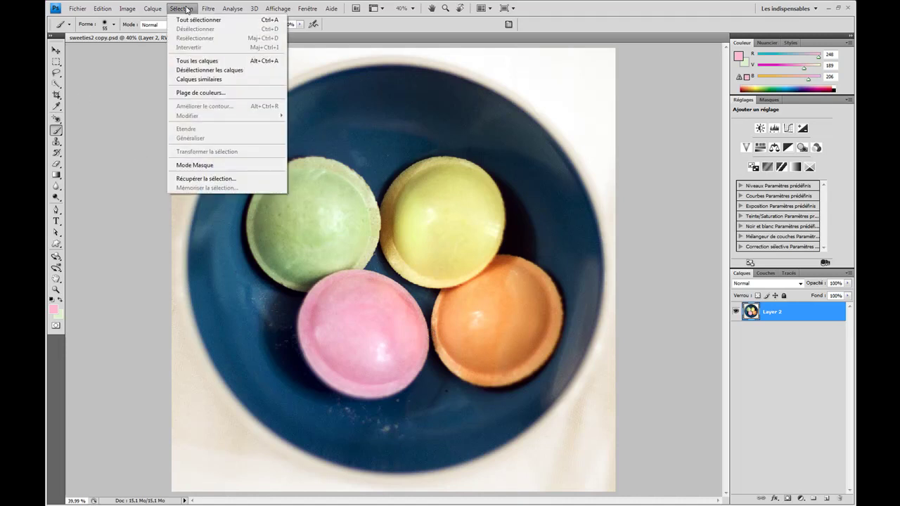
left_click(203, 94)
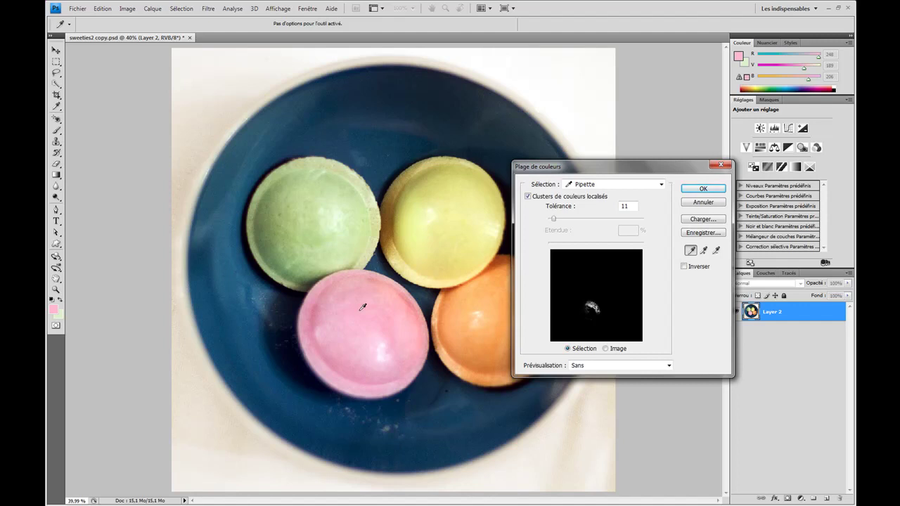
left_click(363, 308)
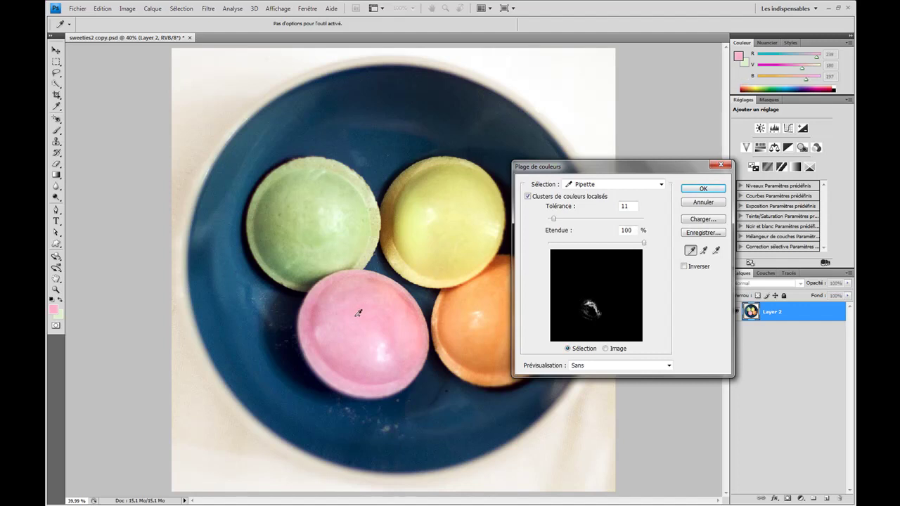
mouse_move(347, 321)
left_mouse_down()
mouse_move(322, 320)
mouse_move(378, 328)
mouse_move(364, 327)
mouse_move(403, 312)
mouse_move(394, 298)
mouse_move(394, 311)
mouse_move(353, 336)
mouse_move(357, 321)
mouse_move(360, 357)
mouse_move(389, 363)
mouse_move(387, 346)
mouse_move(408, 321)
mouse_move(410, 301)
mouse_move(340, 291)
mouse_move(316, 322)
mouse_move(394, 358)
mouse_move(412, 309)
mouse_move(358, 282)
left_mouse_up()
mouse_move(326, 350)
left_mouse_down()
mouse_move(374, 381)
mouse_move(401, 372)
mouse_move(418, 311)
mouse_move(390, 288)
mouse_move(355, 307)
mouse_move(322, 311)
left_mouse_up()
mouse_move(334, 356)
left_mouse_down()
mouse_move(357, 384)
mouse_move(394, 380)
mouse_move(344, 374)
mouse_move(310, 327)
mouse_move(316, 343)
mouse_move(384, 297)
mouse_move(398, 315)
mouse_move(417, 310)
mouse_move(408, 361)
mouse_move(384, 346)
mouse_move(379, 352)
mouse_move(388, 324)
mouse_move(318, 311)
mouse_move(357, 331)
left_mouse_up()
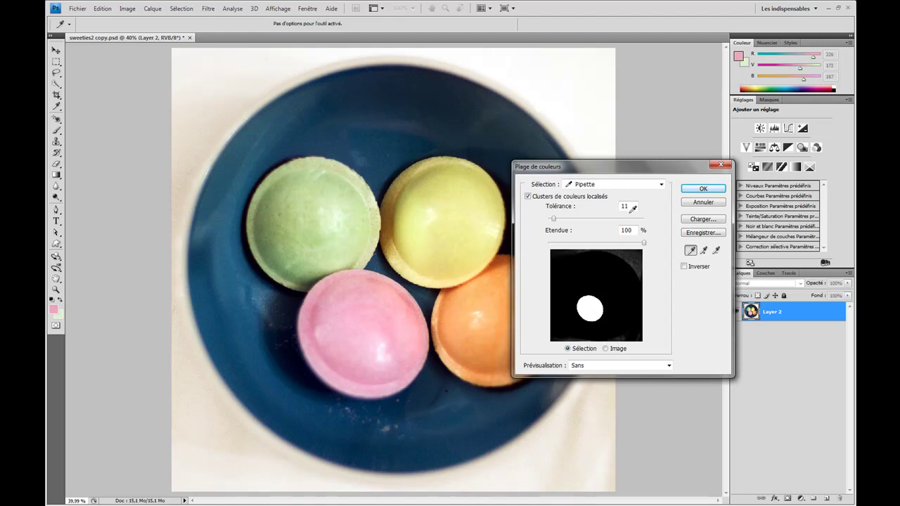
left_click(686, 188)
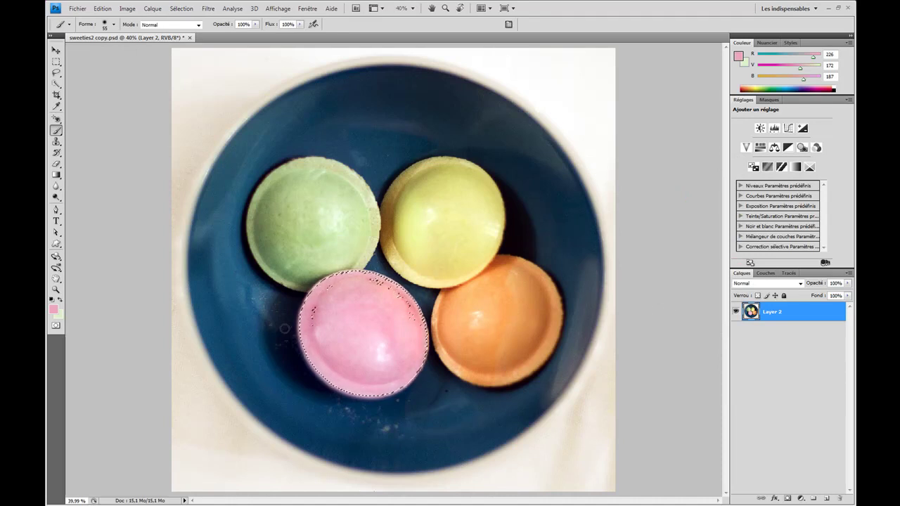
Add a Hue/Saturation adjustment layer from the candy selection and view its mask alone.
left_click(800, 498)
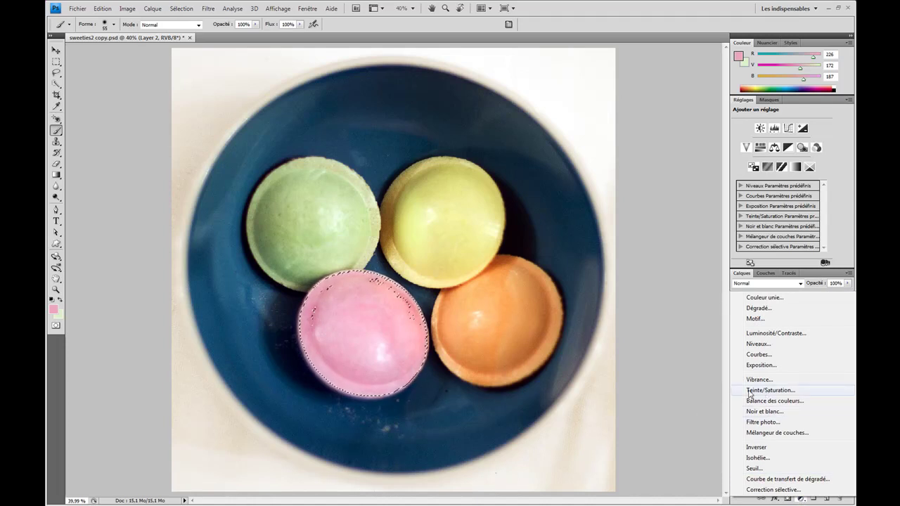
left_click(750, 391)
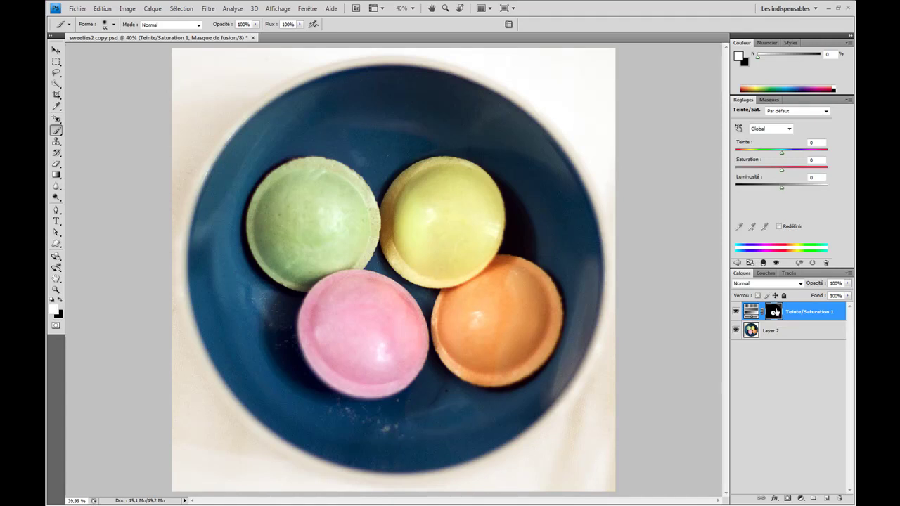
left_click(774, 311, "alt")
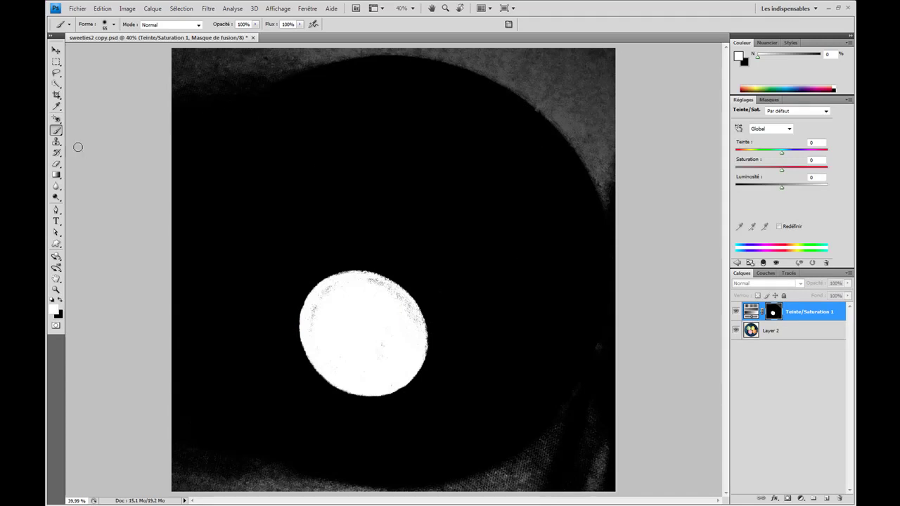
Paint the mask's grey speckled areas solid black with a 129 px brush.
right_click(285, 148)
left_click_drag(322, 167, 351, 173)
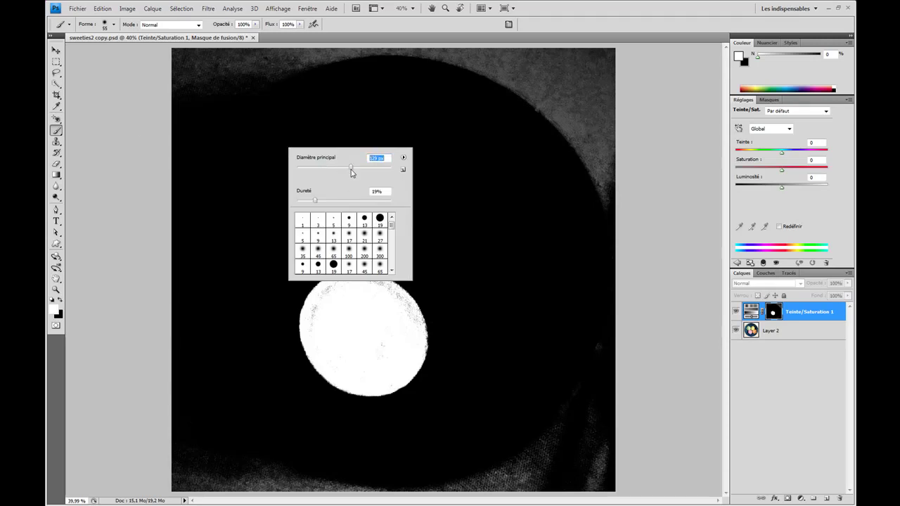
left_click(58, 132)
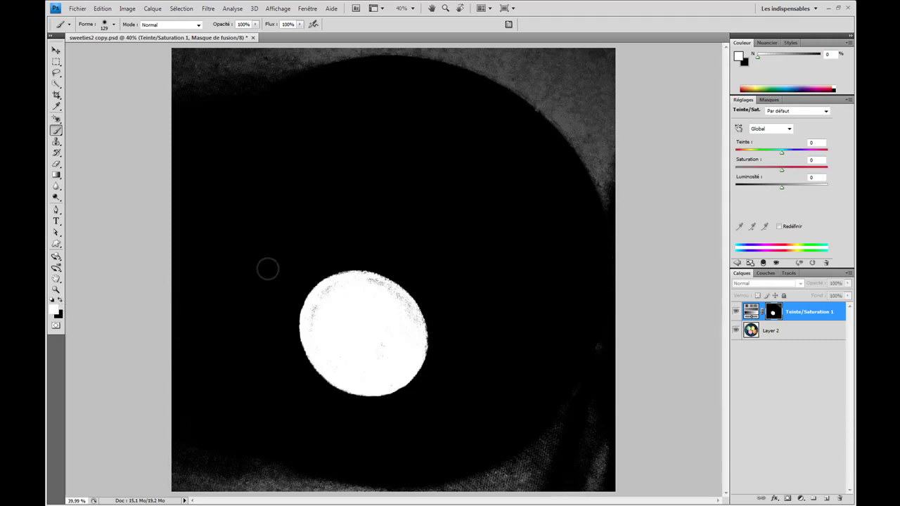
key("x")
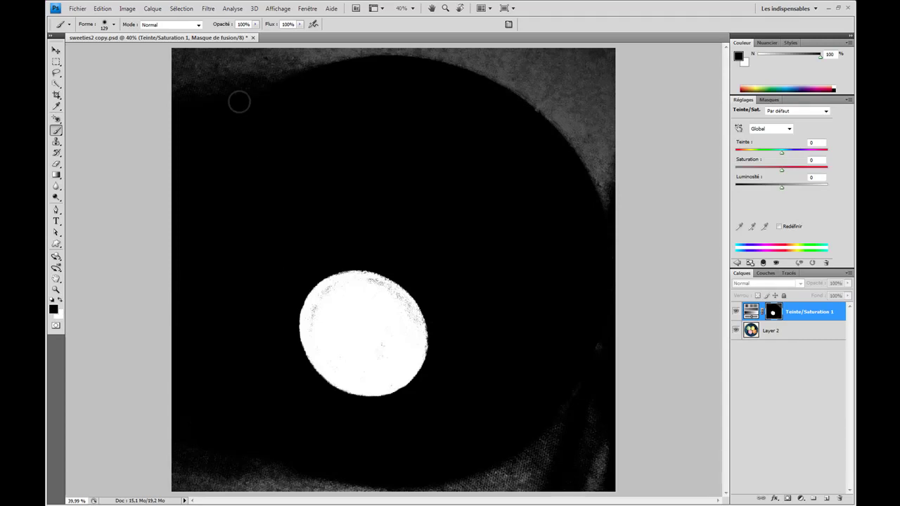
mouse_move(239, 102)
left_mouse_down()
mouse_move(211, 84)
mouse_move(330, 40)
mouse_move(201, 60)
mouse_move(256, 89)
mouse_move(531, 30)
mouse_move(422, 56)
mouse_move(459, 72)
mouse_move(606, 71)
mouse_move(523, 101)
mouse_move(609, 148)
mouse_move(598, 153)
mouse_move(612, 386)
mouse_move(597, 361)
mouse_move(493, 493)
mouse_move(598, 432)
mouse_move(591, 474)
mouse_move(526, 453)
mouse_move(544, 466)
mouse_move(626, 400)
mouse_move(231, 466)
mouse_move(140, 448)
mouse_move(241, 479)
mouse_move(147, 472)
mouse_move(387, 488)
left_mouse_up()
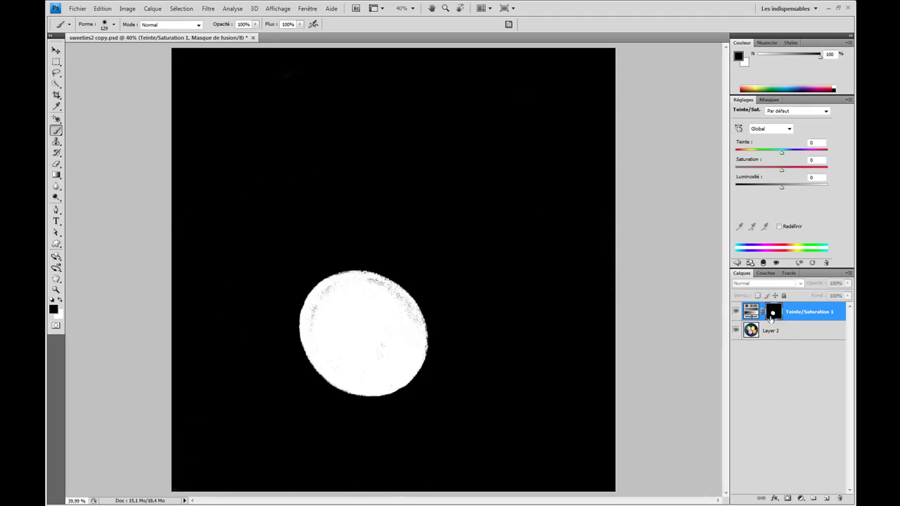
Set Hue/Saturation 1 saturation to -99 and invert its mask so only the pink candy keeps colour.
left_click(771, 315, "alt")
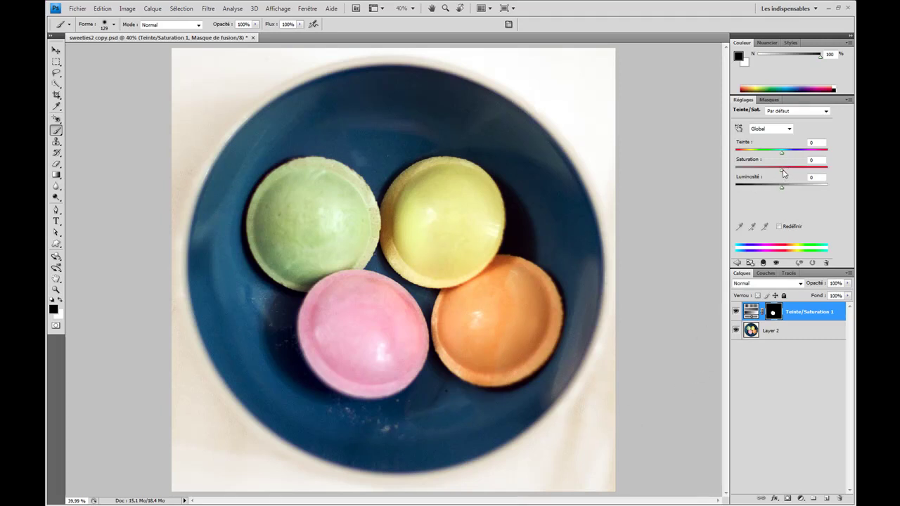
left_click_drag(782, 170, 737, 170)
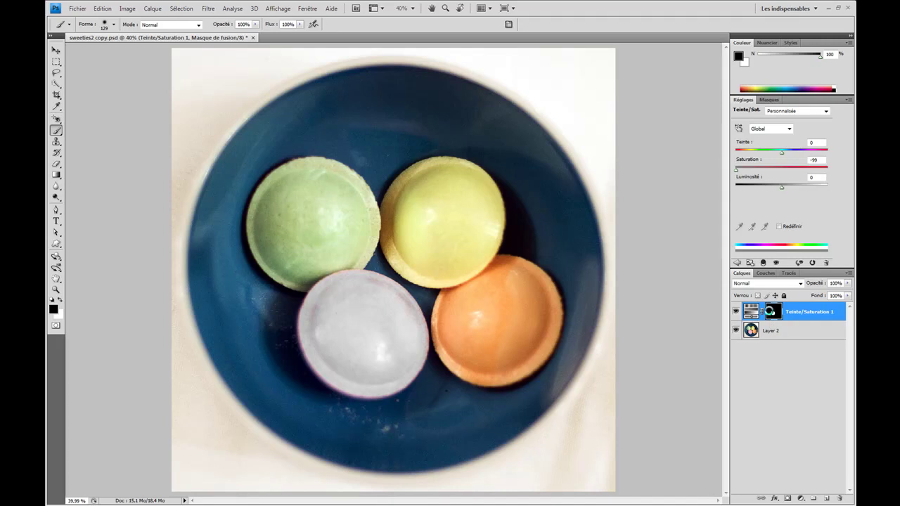
key("ctrl+i")
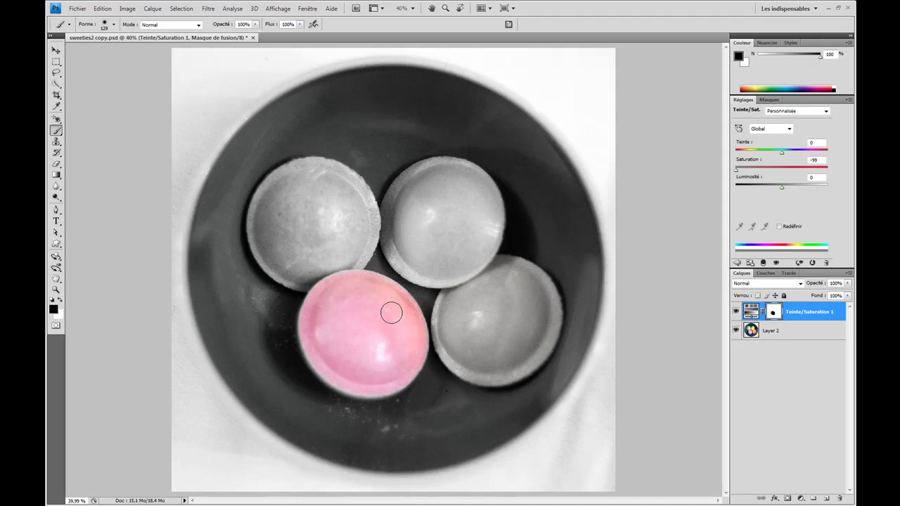
Paint black on the mask along the pink candy's upper rim with a 44 px brush.
scroll(392, 312, "up", 2)
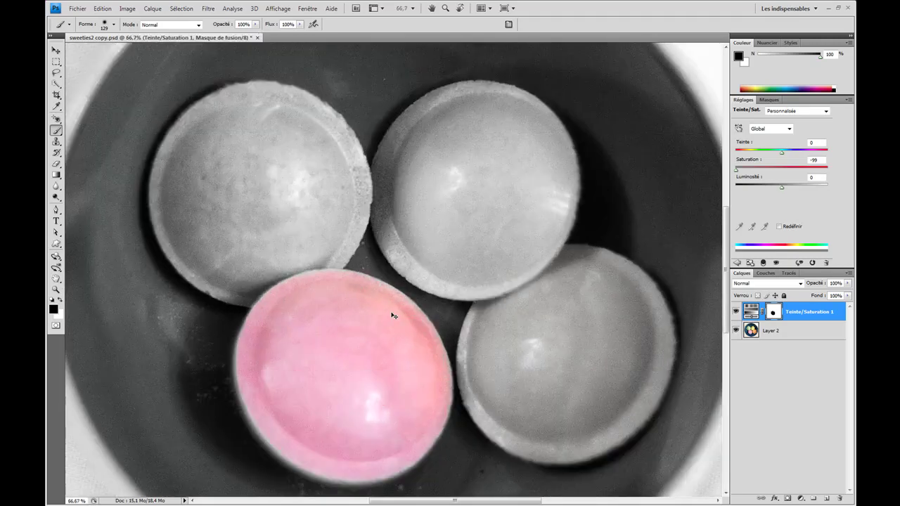
scroll(392, 316, "up", 1)
scroll(390, 320, "down", 3)
right_click(320, 333)
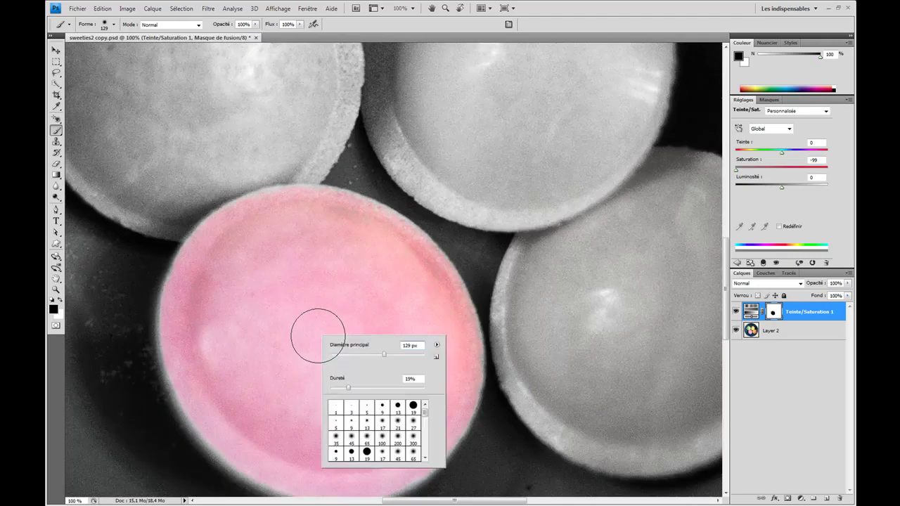
left_click_drag(376, 357, 350, 358)
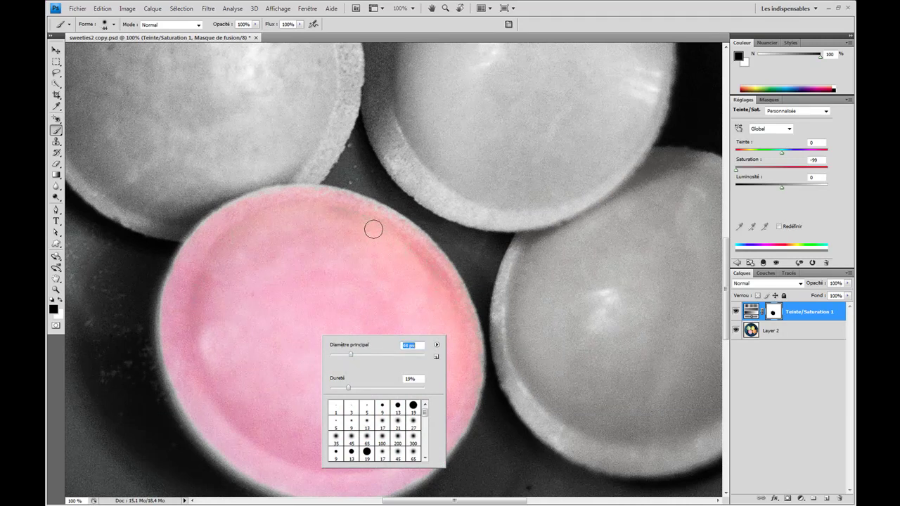
key("Return")
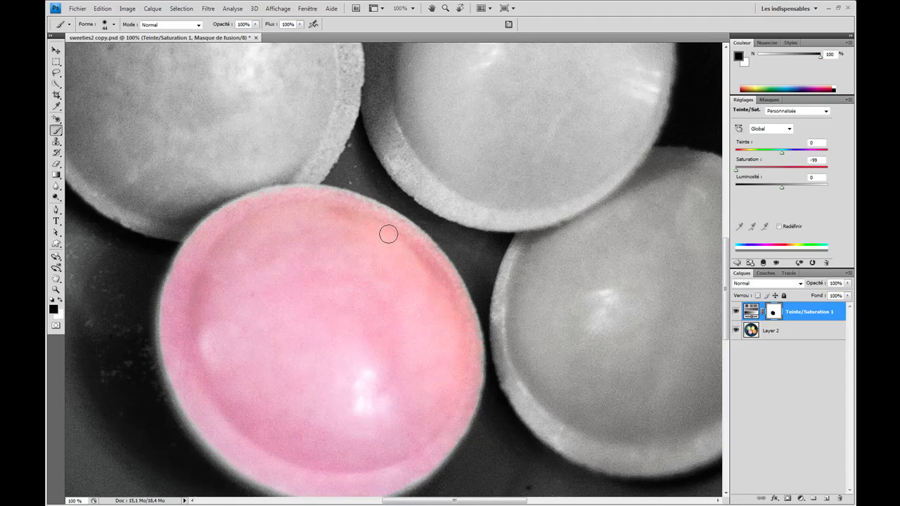
mouse_move(394, 243)
left_mouse_down()
mouse_move(462, 318)
mouse_move(450, 394)
mouse_move(474, 368)
mouse_move(451, 424)
mouse_move(296, 444)
mouse_move(193, 338)
mouse_move(227, 410)
mouse_move(192, 301)
mouse_move(201, 280)
left_mouse_up()
left_click_drag(243, 226, 334, 195)
Apply a Gaussian blur to the Hue/Saturation 1 mask to soften the candy's edge.
double_click(56, 280)
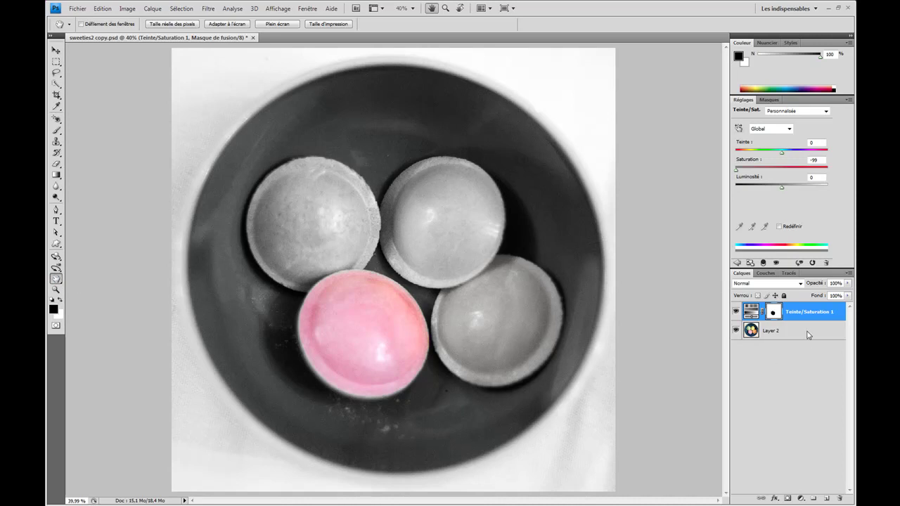
left_click(208, 8)
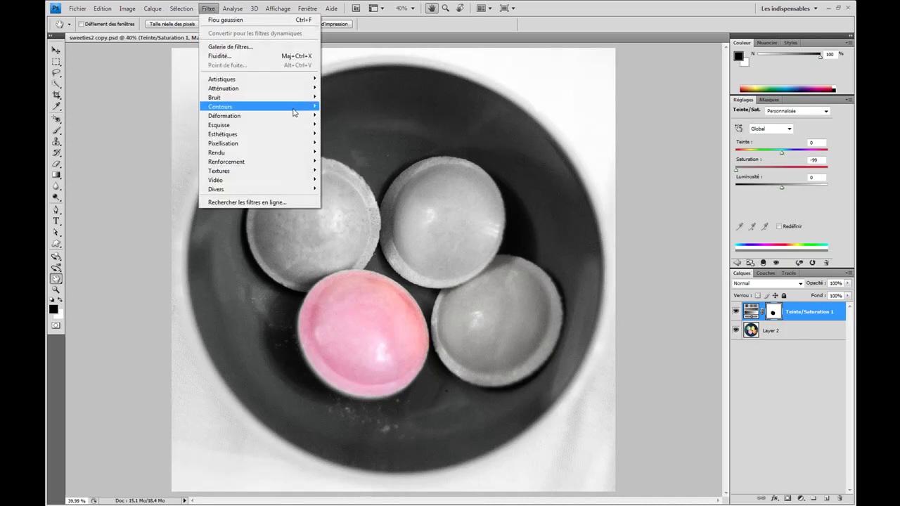
left_click(340, 134)
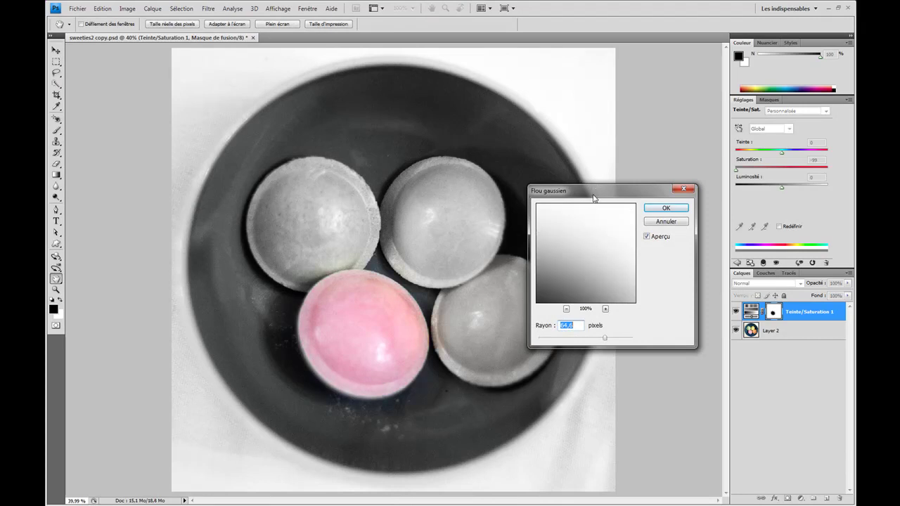
left_click_drag(594, 198, 584, 268)
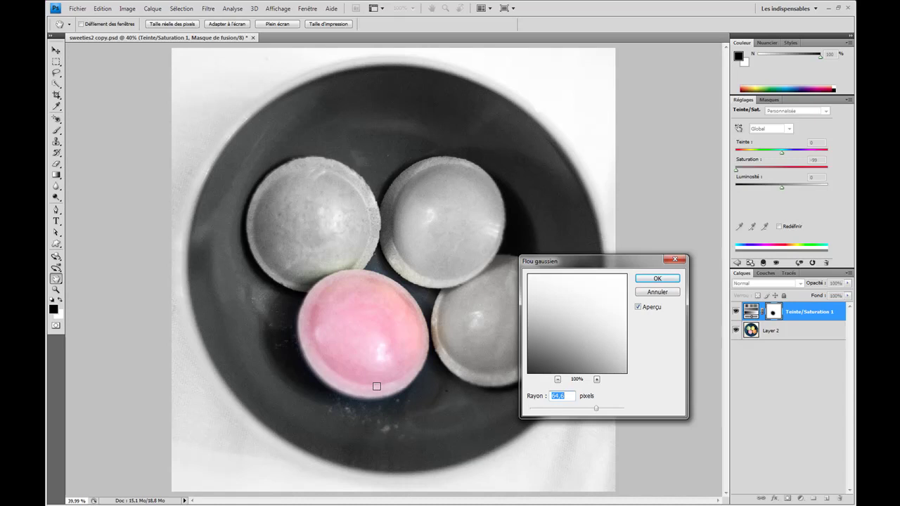
left_click(657, 279)
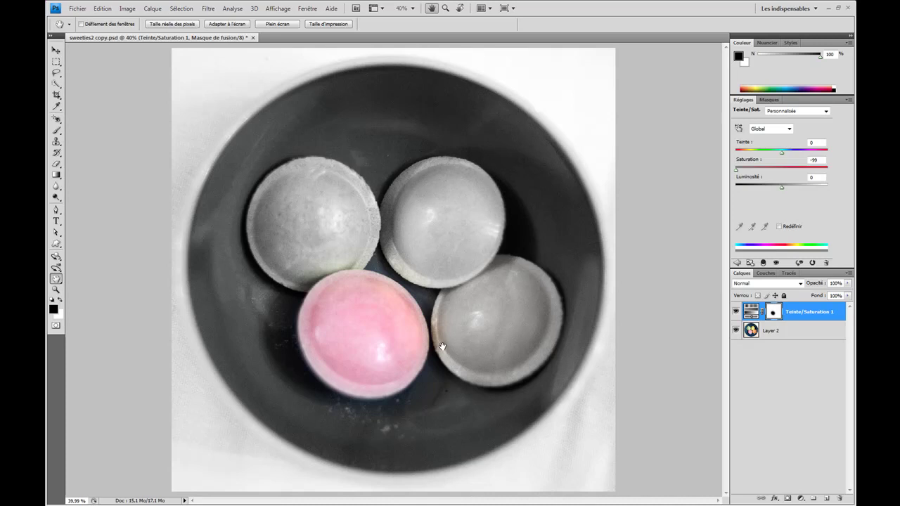
Paint white on the mask over the neighbouring candy's rim to remove its stray orange tint.
key("ctrl+plus")
key("ctrl+plus")
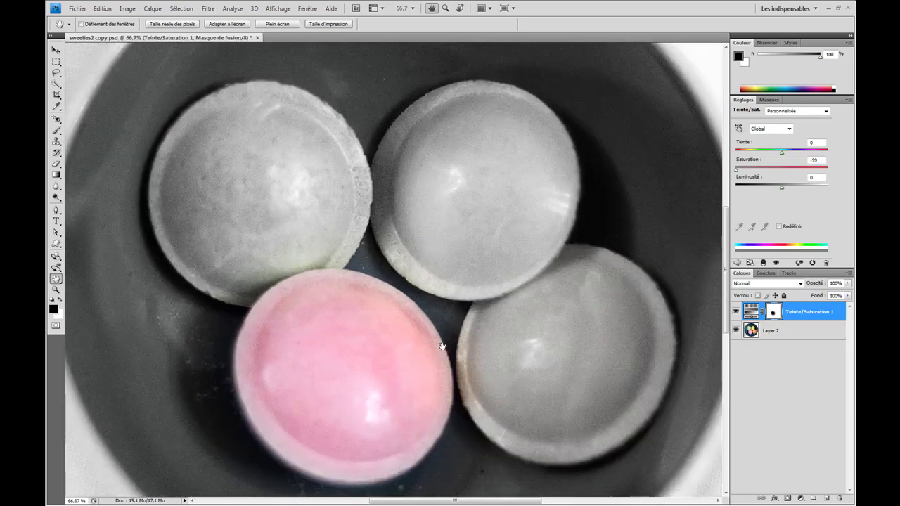
left_click(56, 131)
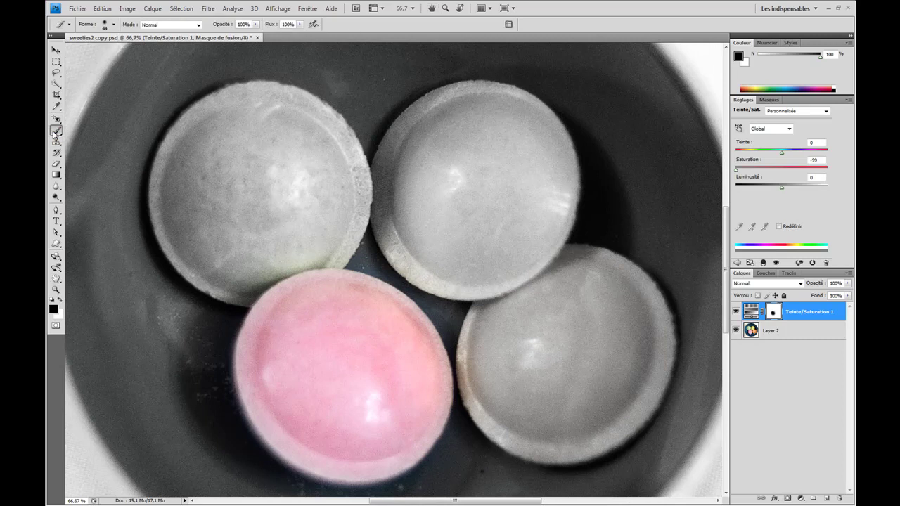
left_click_drag(497, 376, 388, 341)
left_click_drag(366, 304, 375, 362)
key("x")
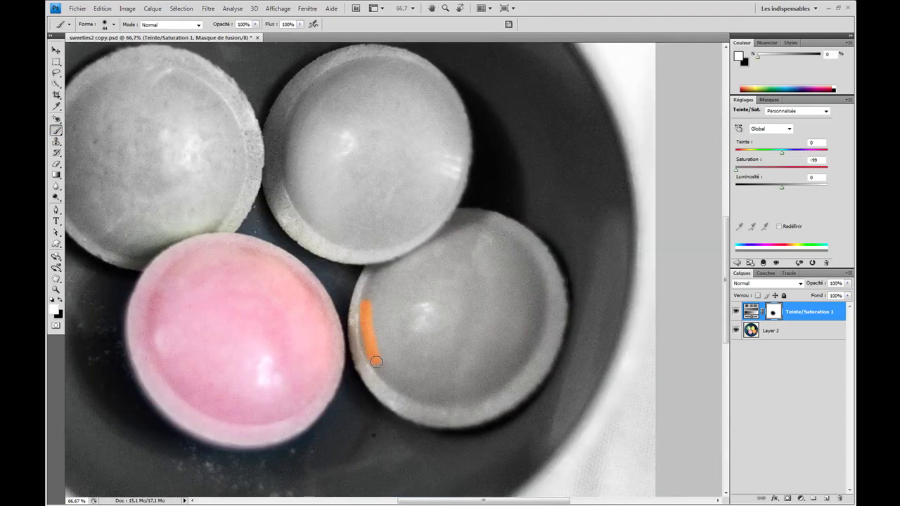
left_click_drag(368, 320, 373, 373)
mouse_move(364, 302)
left_mouse_down()
mouse_move(375, 363)
mouse_move(365, 364)
mouse_move(353, 303)
mouse_move(378, 303)
left_mouse_up()
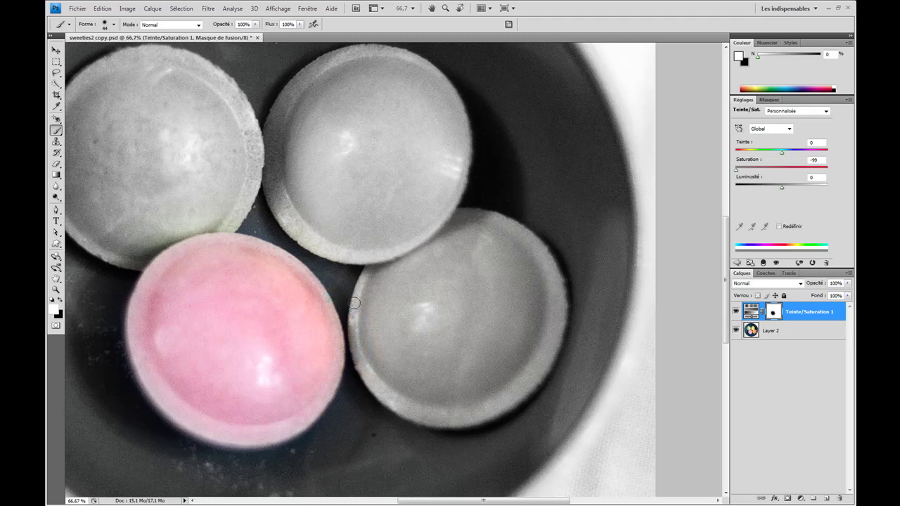
Paint black along the pink candy's right and left rims to restore their colour.
key("x")
mouse_move(327, 307)
left_mouse_down()
mouse_move(316, 296)
mouse_move(325, 305)
mouse_move(331, 365)
mouse_move(329, 322)
mouse_move(331, 362)
mouse_move(314, 391)
mouse_move(334, 368)
mouse_move(290, 419)
left_mouse_up()
mouse_move(157, 379)
left_mouse_down()
mouse_move(137, 345)
mouse_move(152, 294)
mouse_move(141, 283)
mouse_move(155, 259)
mouse_move(251, 250)
mouse_move(234, 240)
mouse_move(294, 281)
mouse_move(302, 272)
mouse_move(271, 254)
mouse_move(288, 256)
mouse_move(333, 332)
mouse_move(334, 288)
left_mouse_up()
key("x")
Paint grey back along the pink candy's left edge, then touch up the candy's mask in black.
left_click_drag(126, 240, 84, 343)
double_click(56, 279)
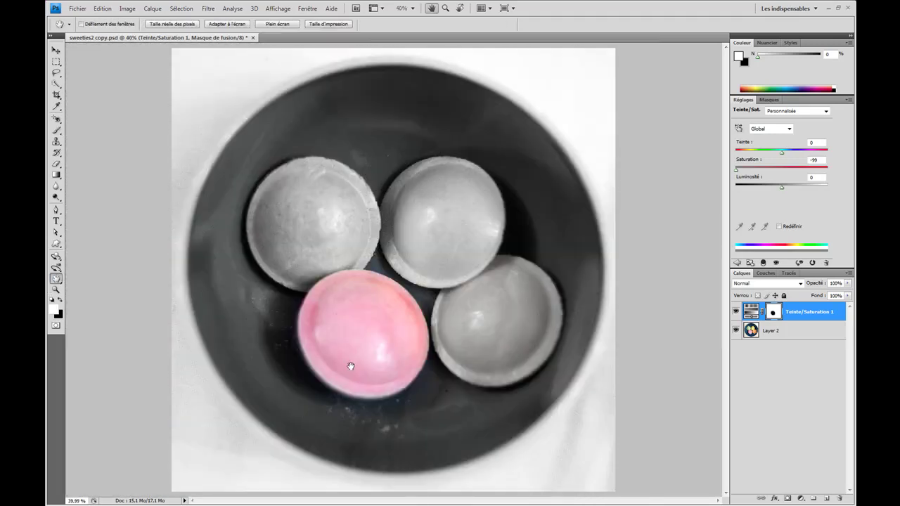
key("x")
key("b")
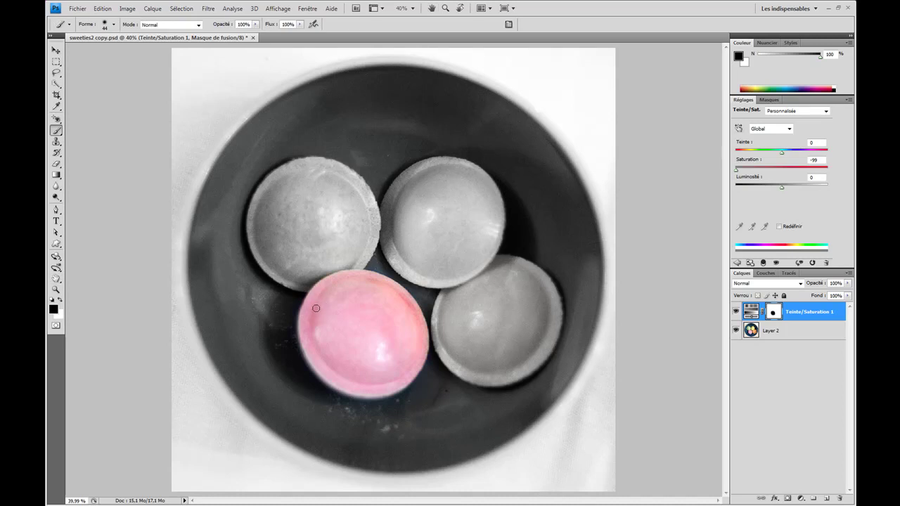
left_click_drag(333, 301, 326, 346)
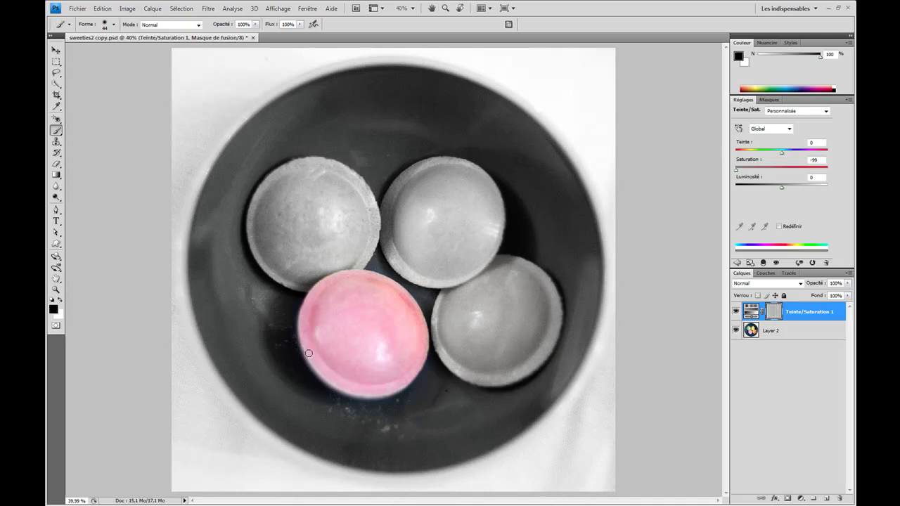